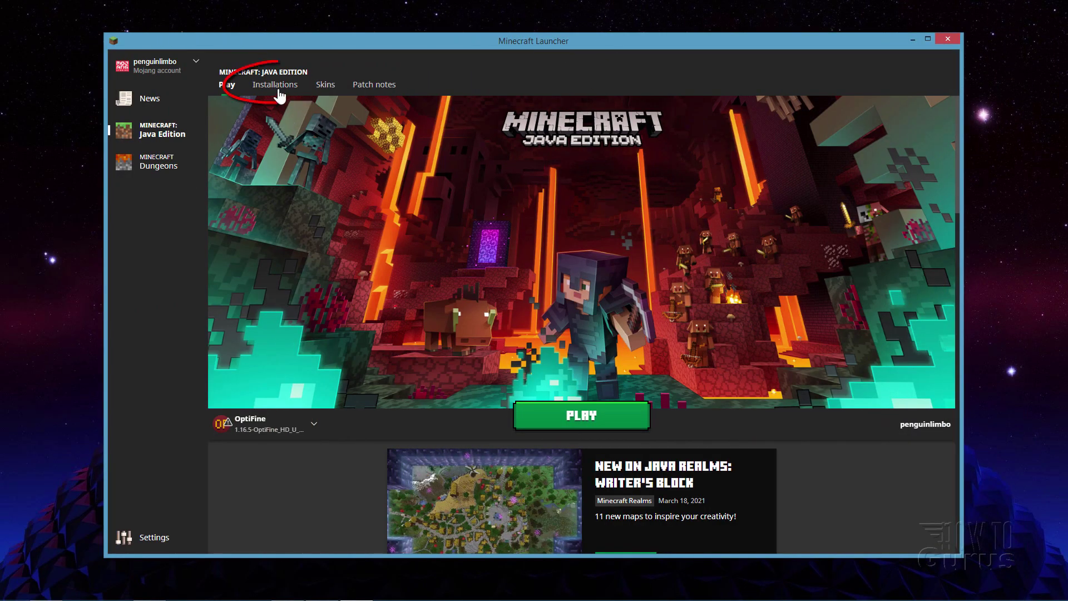
# Switch the Minecraft Launcher's Java Edition page to the Installations list.
pyautogui.click(276, 90)
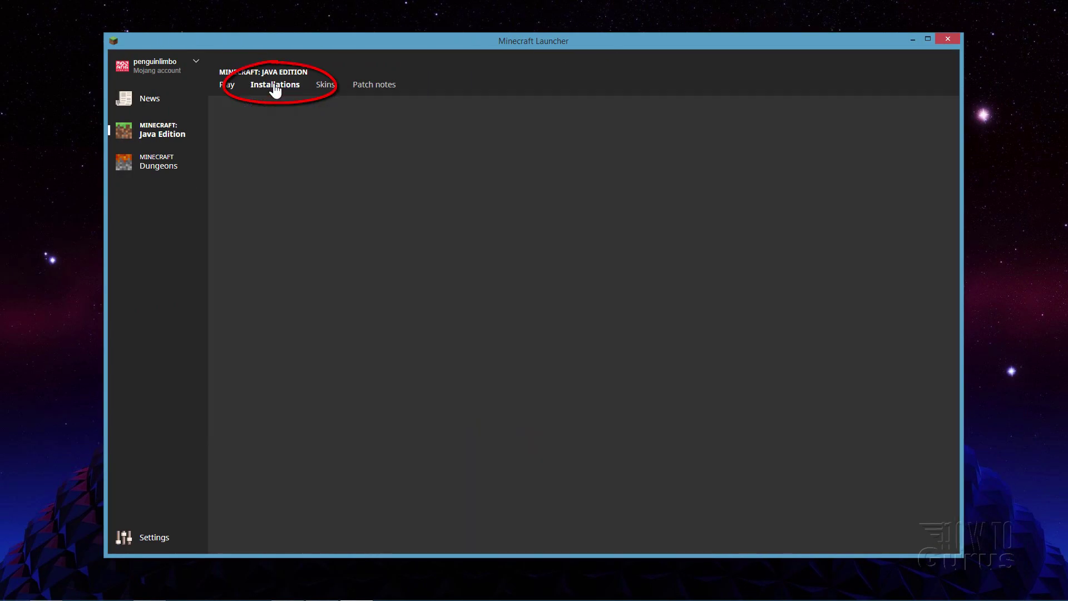
# Open the OptiFine installation's .minecraft game folder in File Explorer.
pyautogui.moveTo(503, 155)
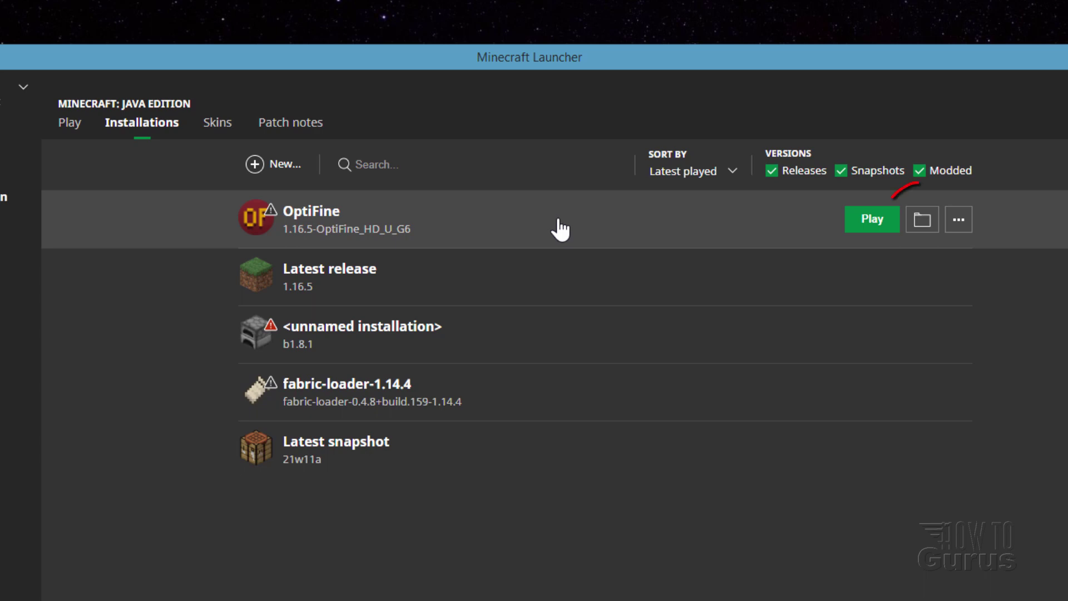
pyautogui.click(929, 229)
pyautogui.moveTo(769, 242); pyautogui.dragTo(838, 177)
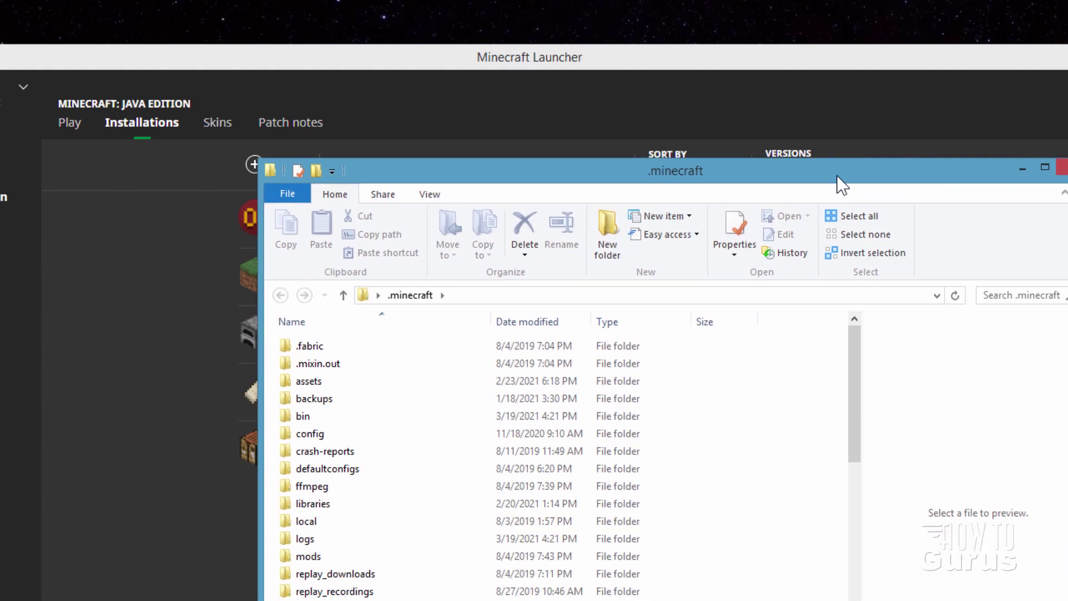
# Go into .minecraft\versions and open the 1.16.5-OptiFine_HD_U_G6 folder.
pyautogui.moveTo(617, 176); pyautogui.dragTo(576, 321)
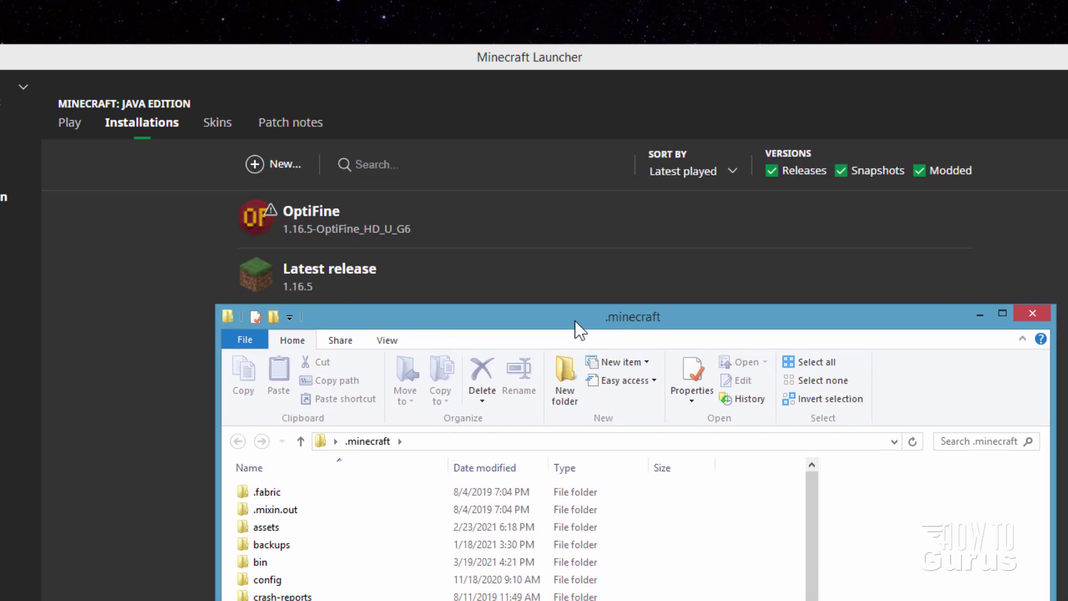
pyautogui.moveTo(455, 318); pyautogui.dragTo(492, 174)
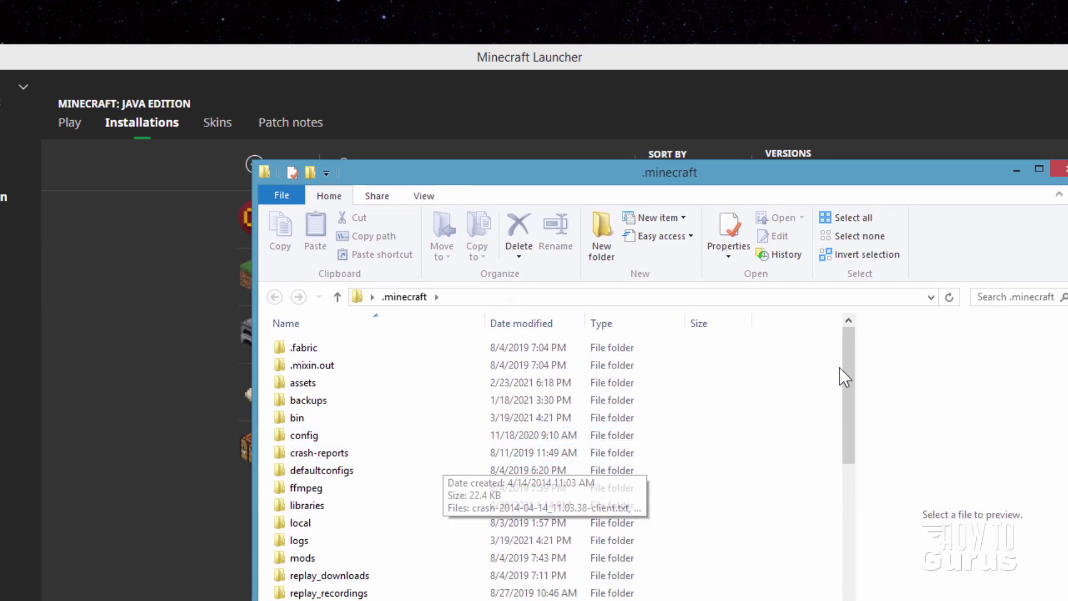
pyautogui.scroll(-1, 854, 401)
pyautogui.moveTo(853, 401); pyautogui.dragTo(851, 501)
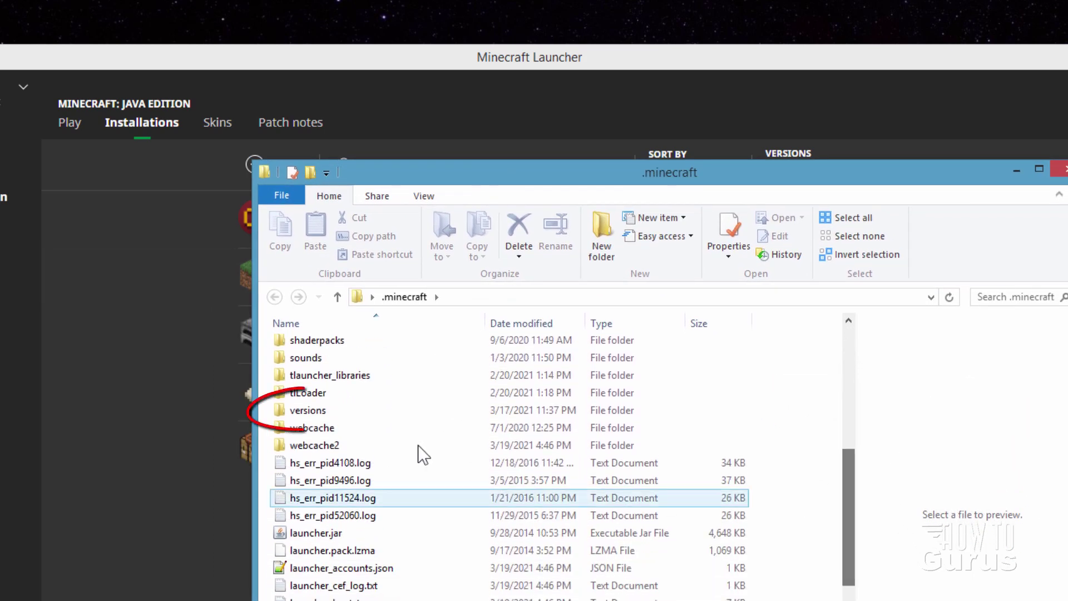
pyautogui.click(281, 413)
pyautogui.doubleClick(282, 412)
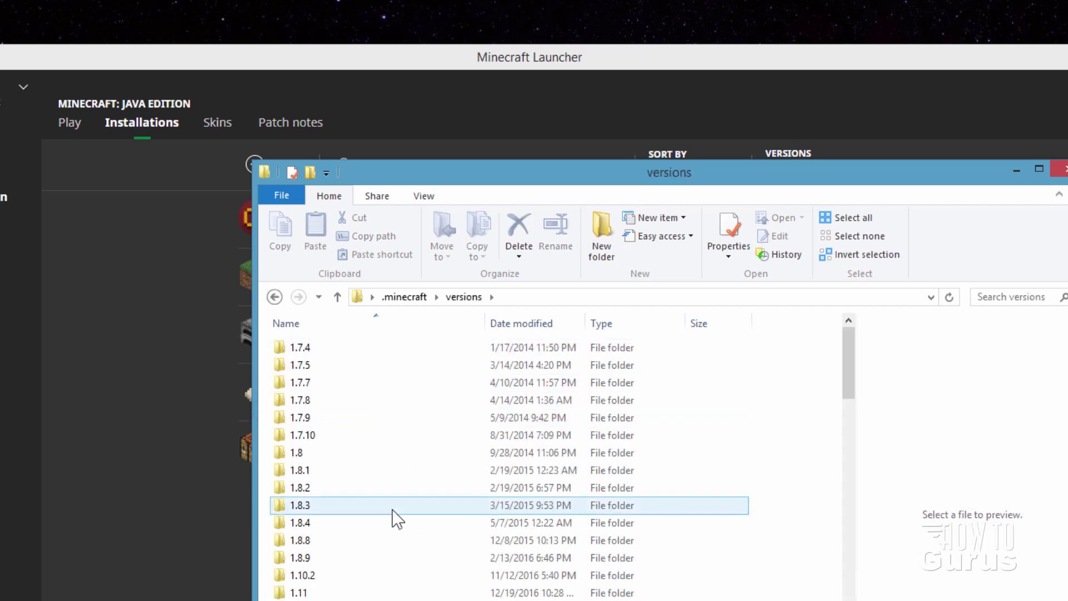
pyautogui.moveTo(849, 363); pyautogui.dragTo(864, 511)
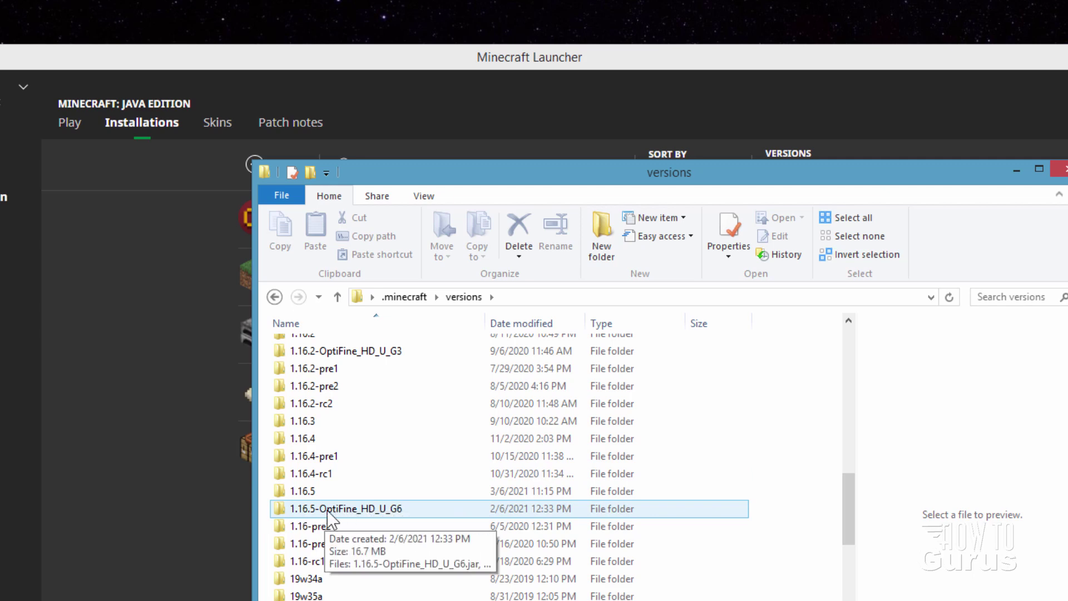
pyautogui.doubleClick(284, 513)
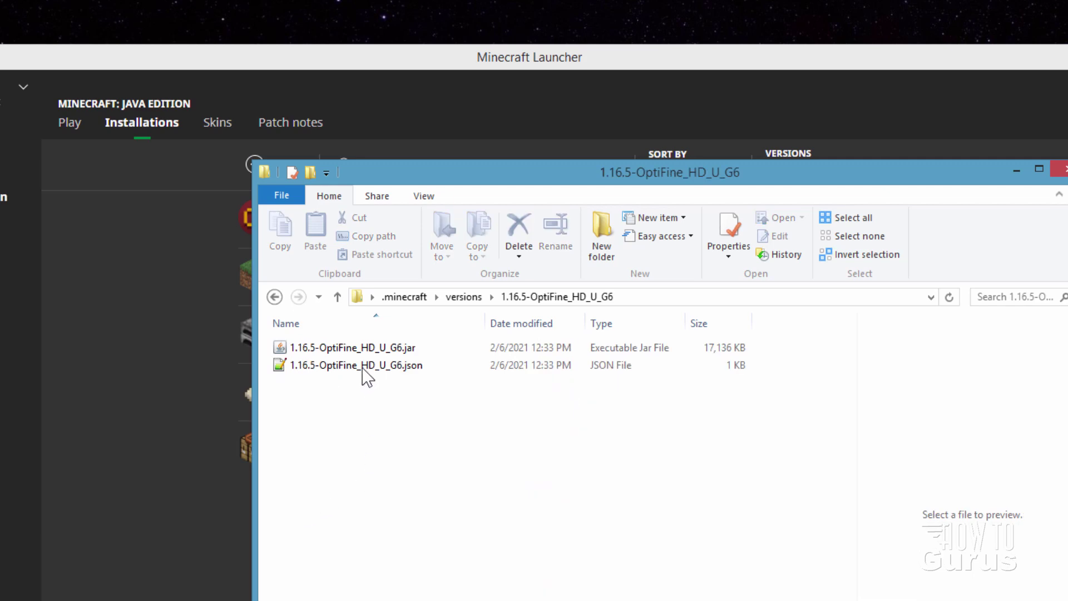
# Show file name extensions and copy 1.16.5-OptiFine_HD_U_G6.jar into the Beds folder.
pyautogui.click(294, 350)
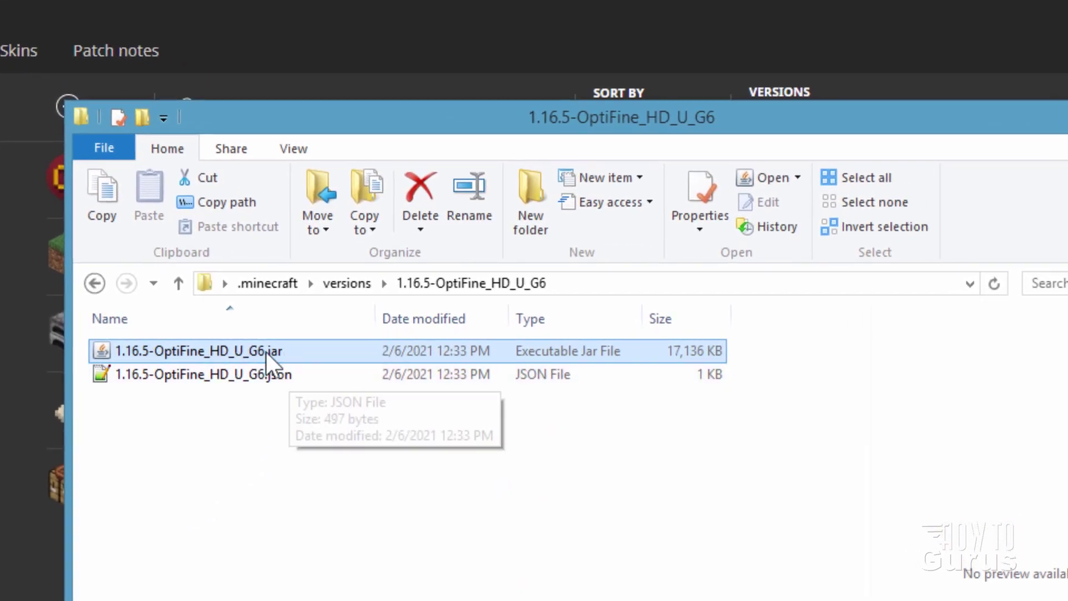
pyautogui.click(296, 151)
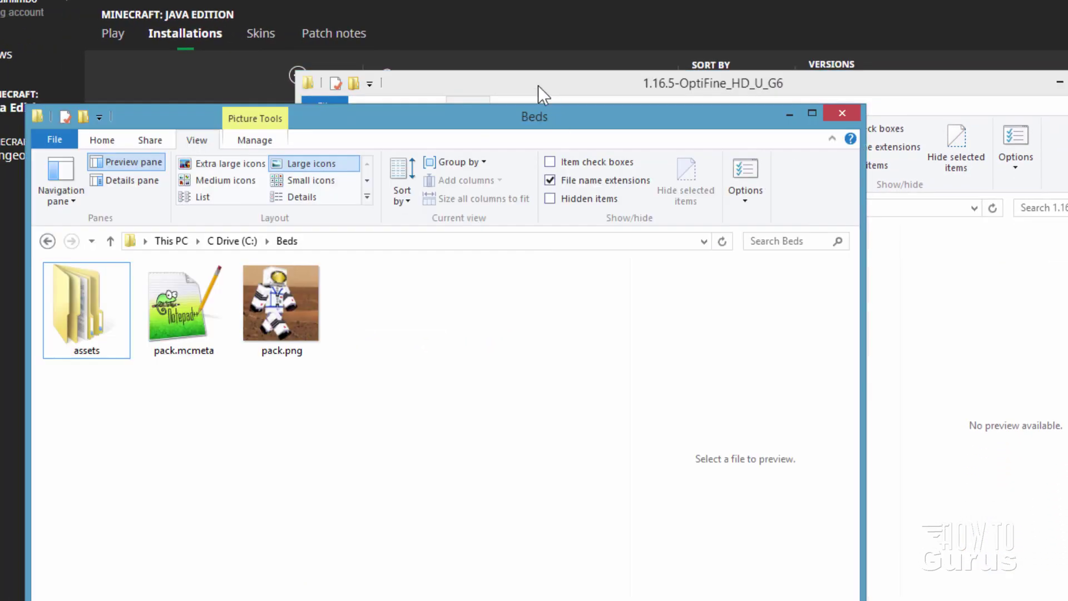
pyautogui.click(539, 86)
pyautogui.moveTo(338, 261); pyautogui.dragTo(141, 459)
pyautogui.click(208, 560)
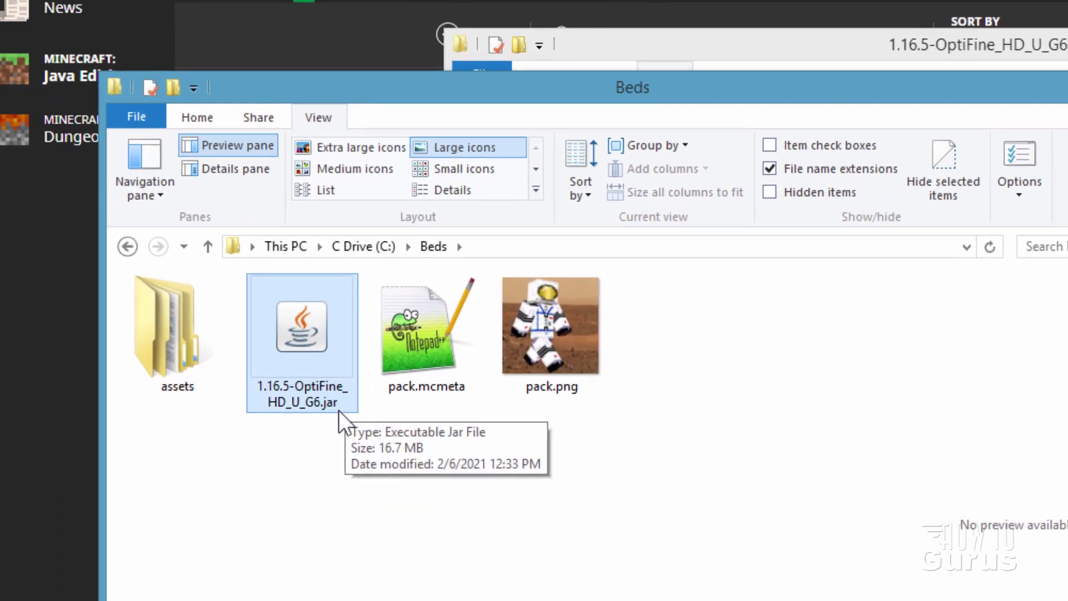
pyautogui.click(229, 373)
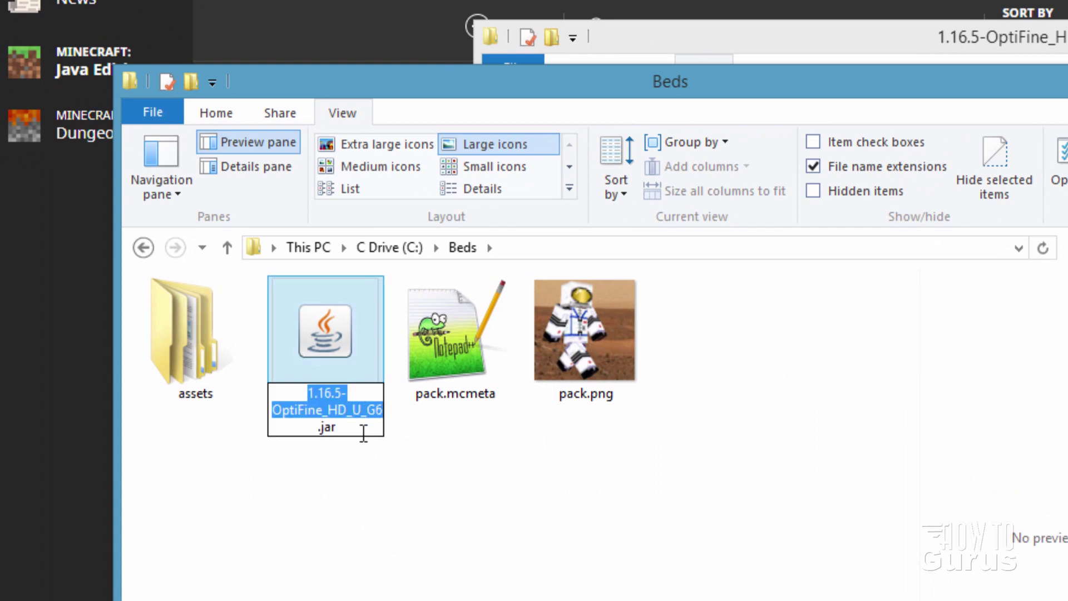
# Rename the copied jar to 1.16.5-OptiFine_HD_U_G6.zip and open it in a new window.
pyautogui.click(353, 433)
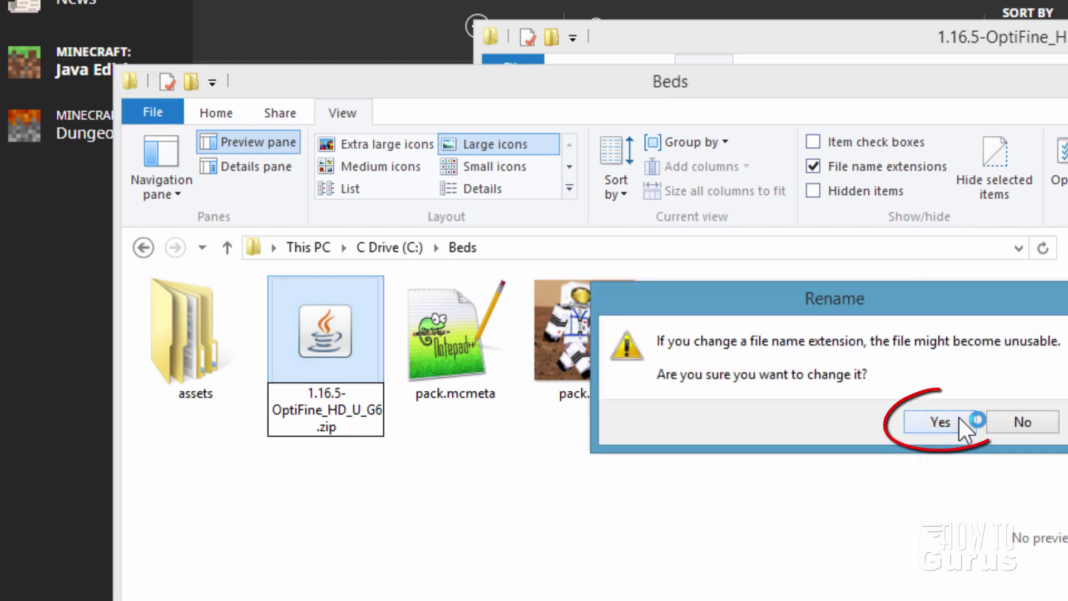
pyautogui.click(943, 423)
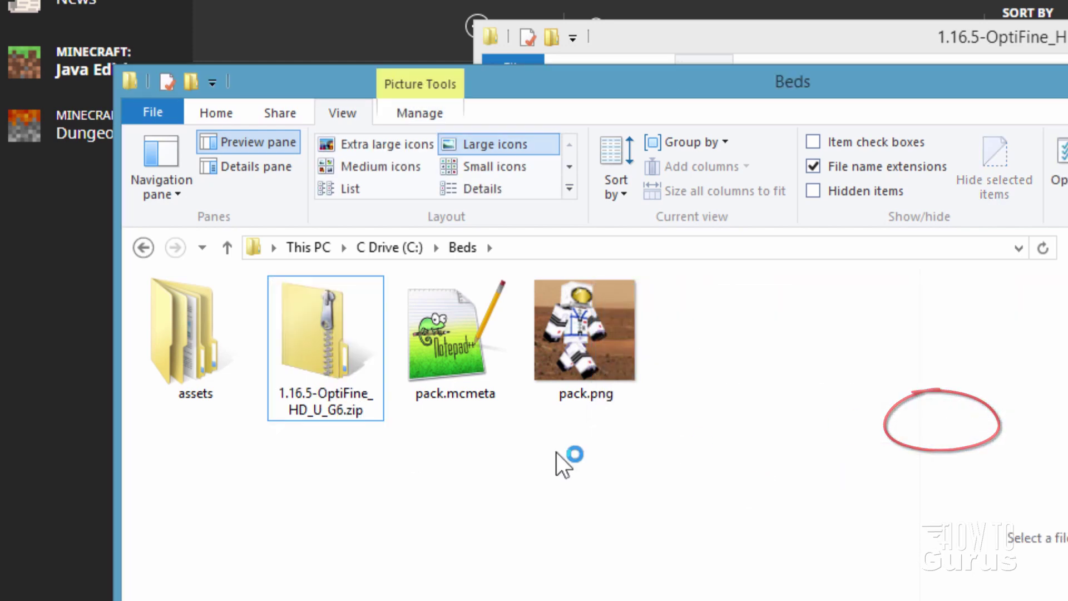
pyautogui.rightClick(322, 349)
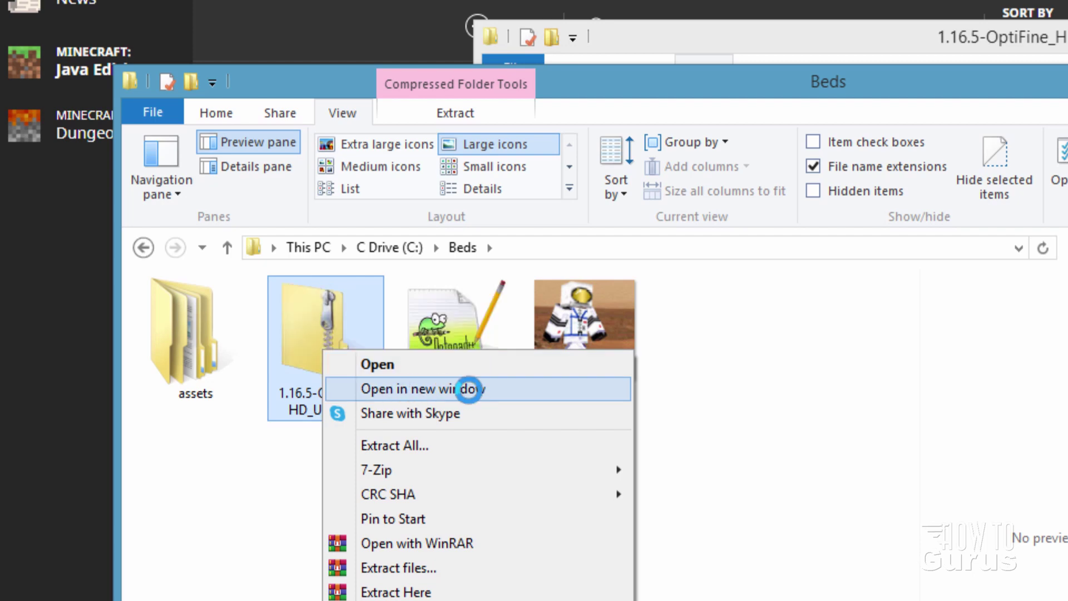
pyautogui.click(429, 388)
# Arrange the zip contents window and select pack.png inside it.
pyautogui.moveTo(668, 33); pyautogui.dragTo(851, 48)
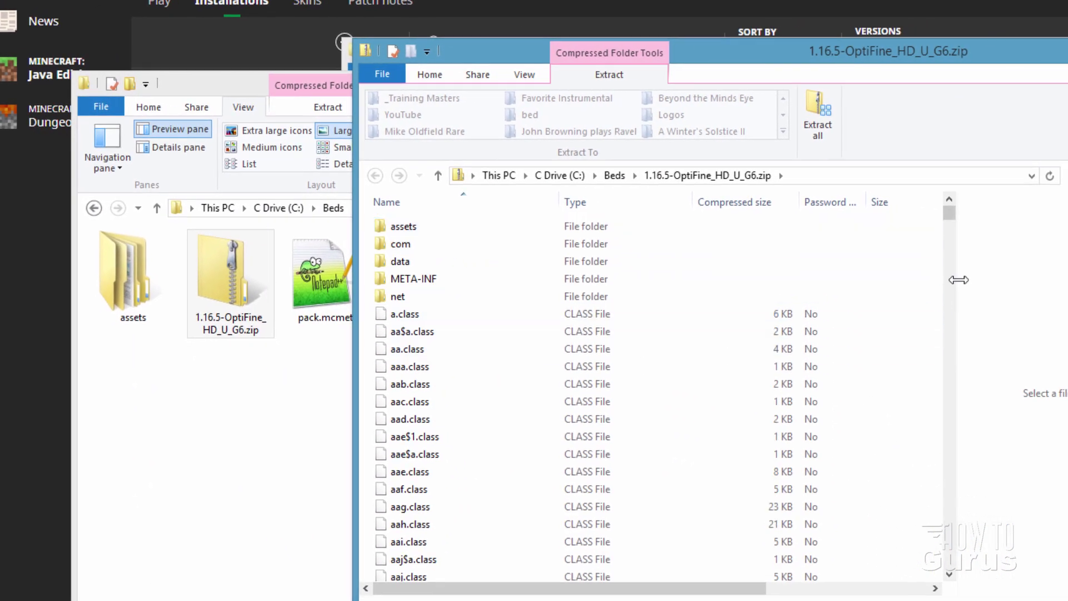
pyautogui.scroll(-20, 950, 221)
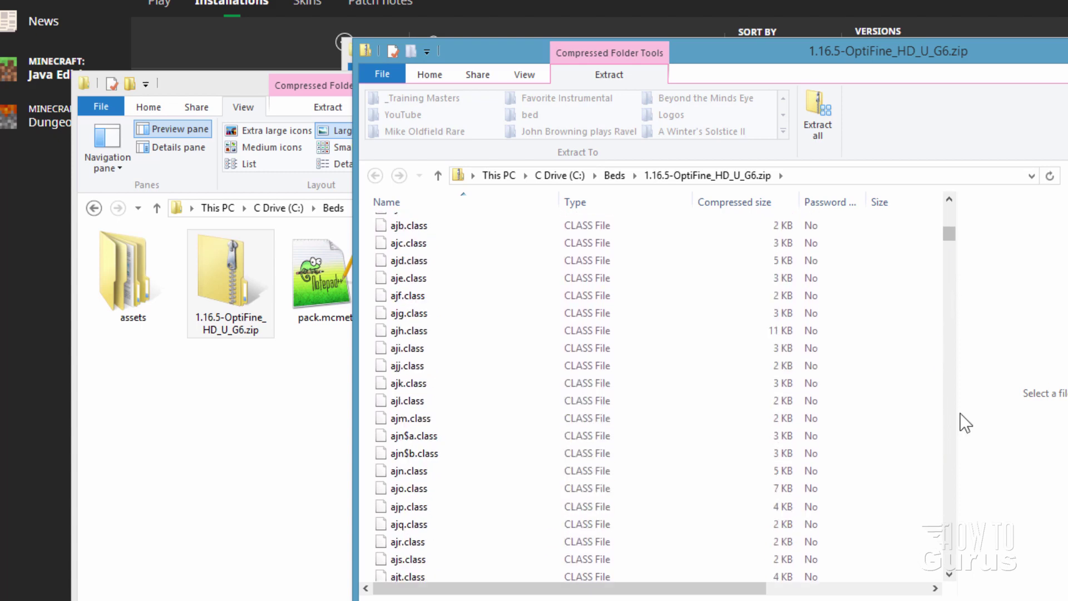
pyautogui.moveTo(956, 242); pyautogui.dragTo(951, 537)
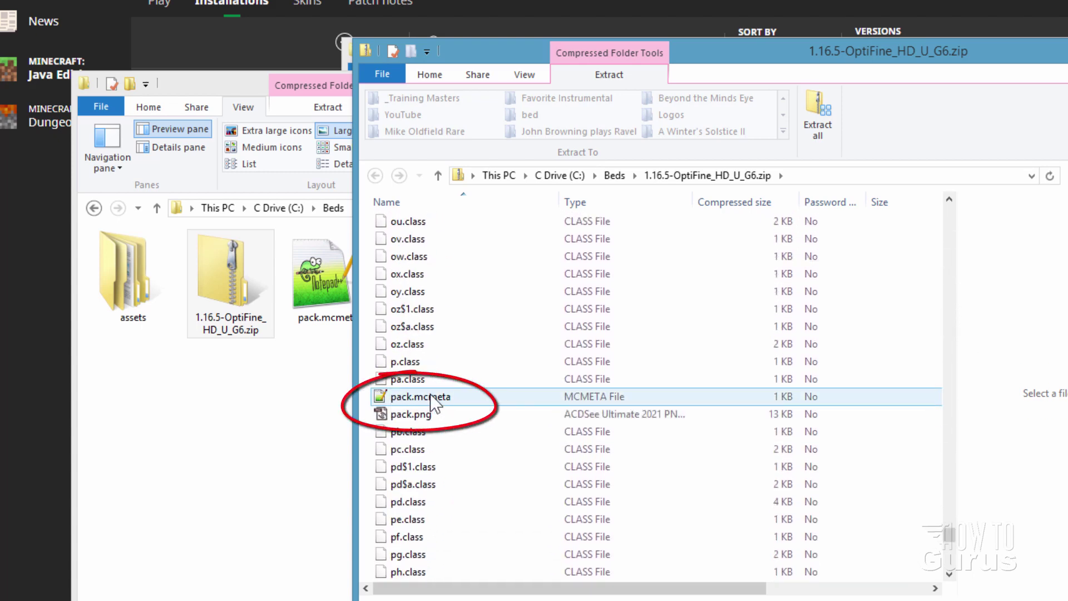
pyautogui.click(384, 415)
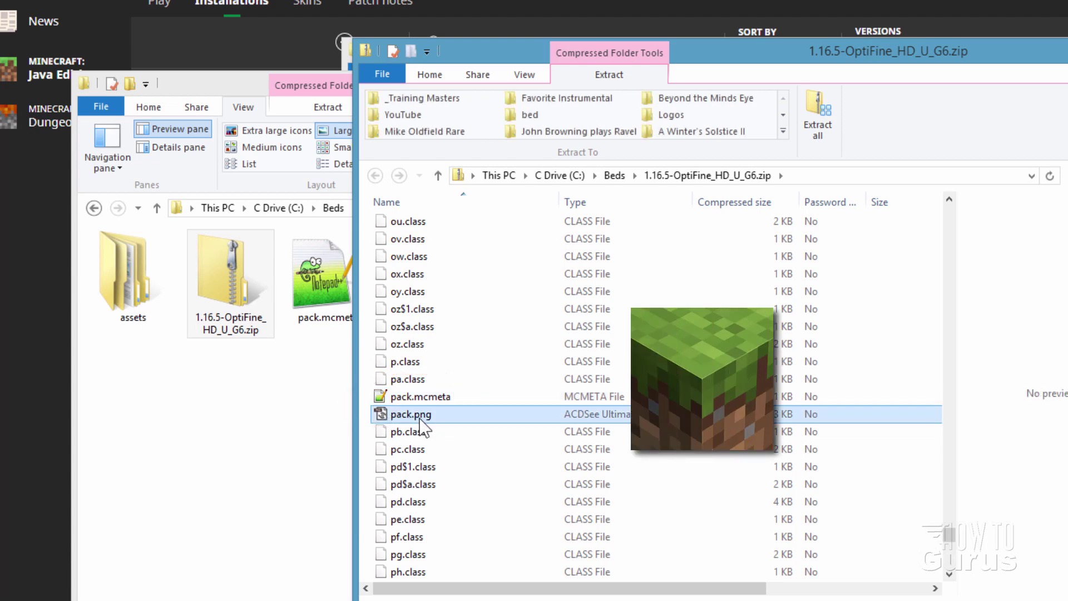
pyautogui.moveTo(515, 60); pyautogui.dragTo(598, 68)
# Drop the zip's pack.mcmeta onto the Beds folder and bring the Beds window forward.
pyautogui.click(519, 406)
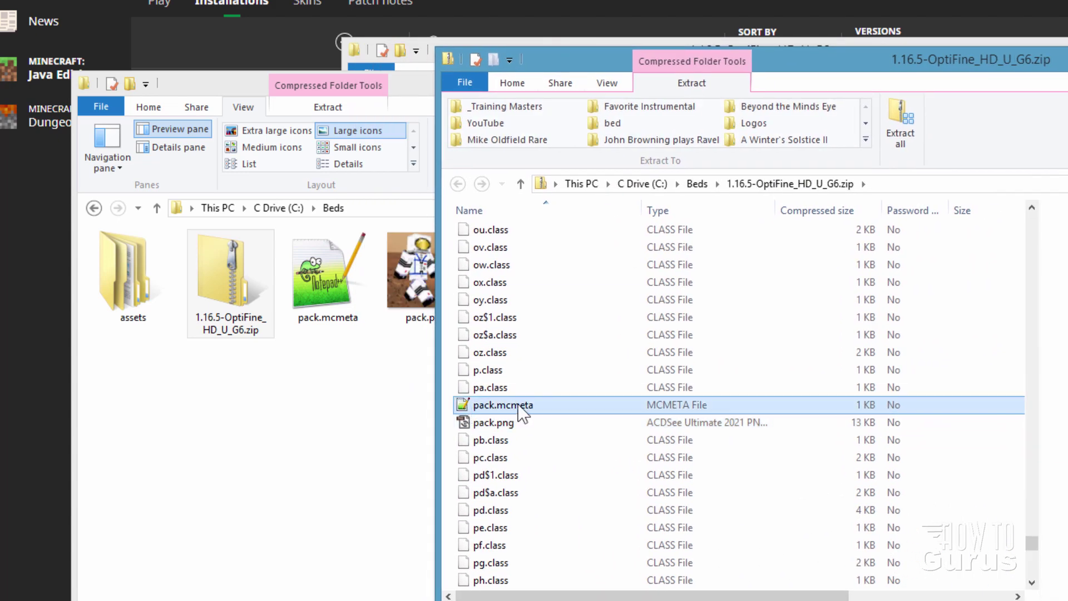
pyautogui.moveTo(469, 415); pyautogui.dragTo(298, 448)
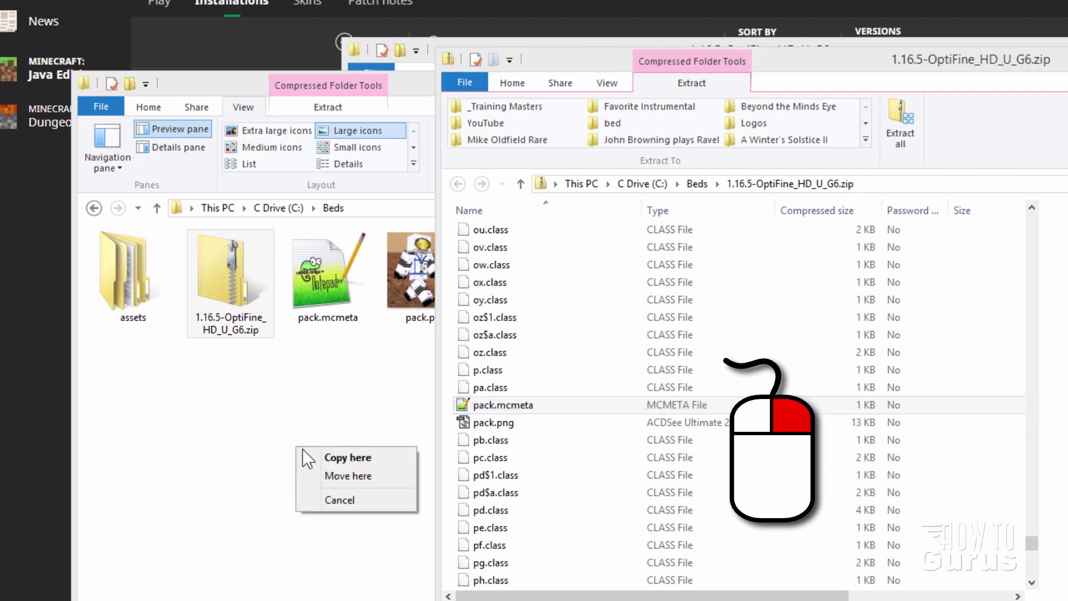
pyautogui.click(335, 457)
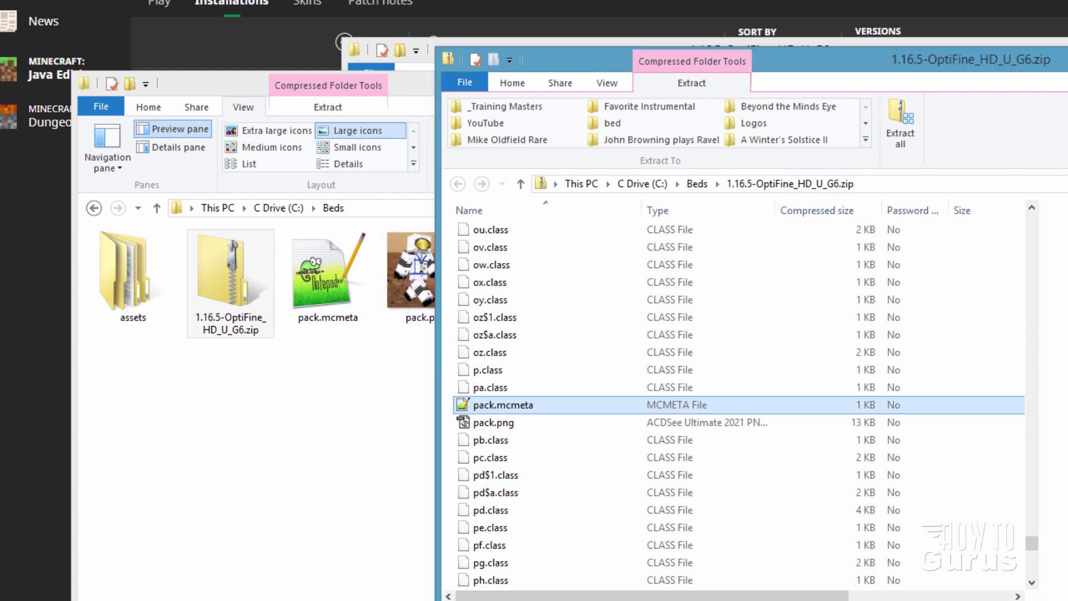
pyautogui.click(436, 226)
pyautogui.click(439, 258)
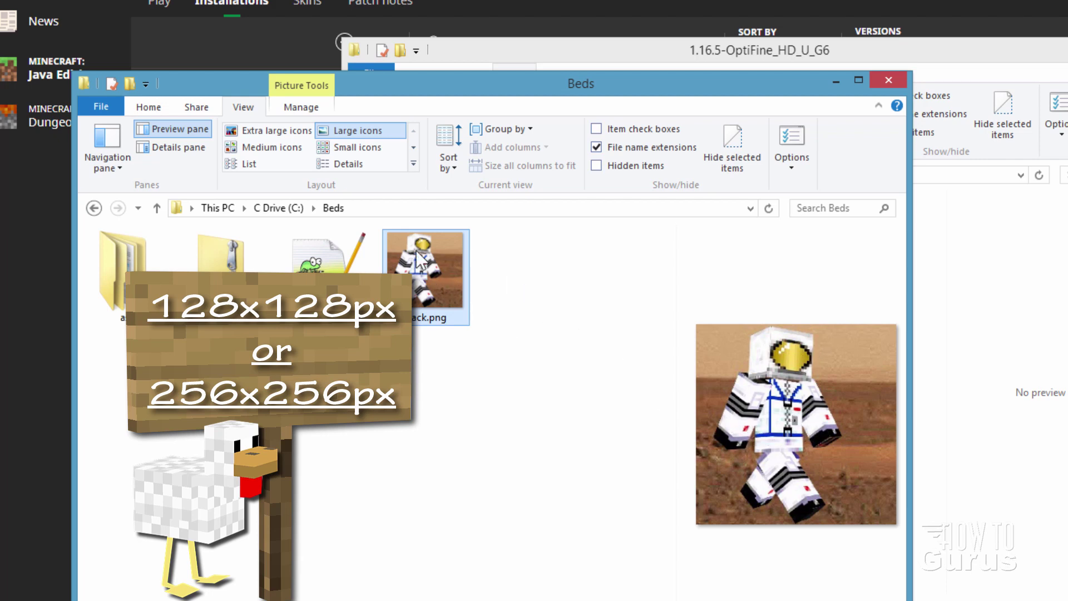
# Open the Beds folder's pack.mcmeta in Notepad++.
pyautogui.moveTo(433, 282)
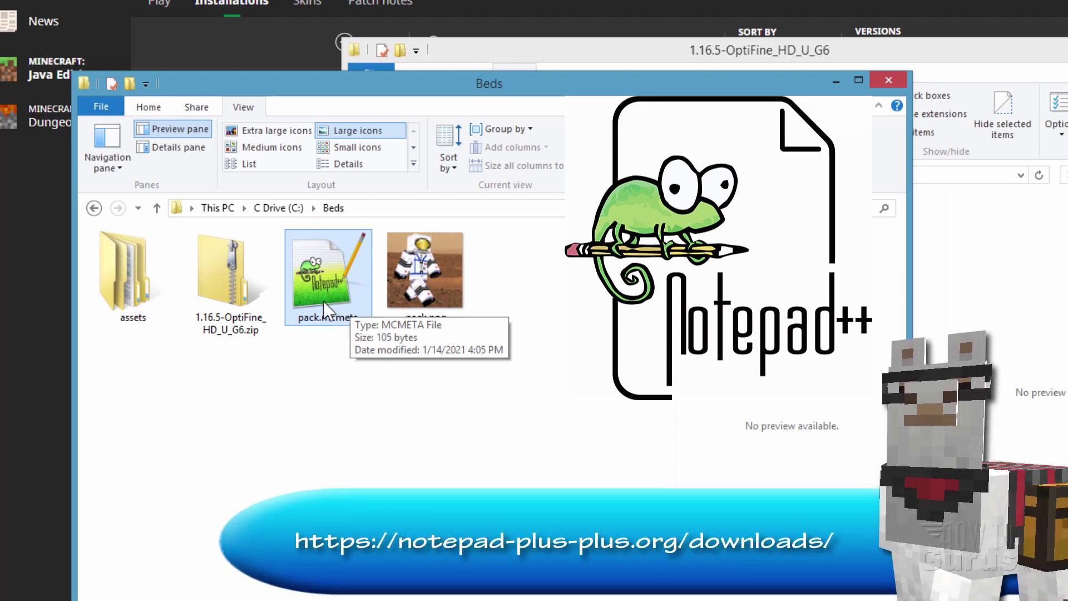
pyautogui.doubleClick(323, 272)
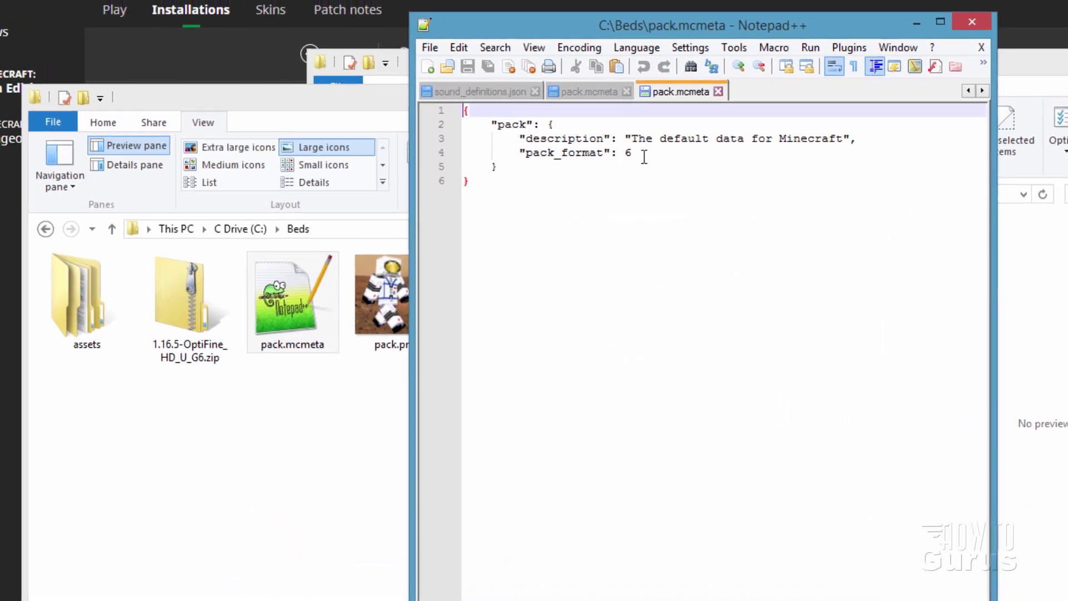
# Replace the pack.mcmeta description with 'Custom Beds', keep pack_format 6, and save.
pyautogui.moveTo(669, 78); pyautogui.dragTo(642, 81)
pyautogui.moveTo(526, 232); pyautogui.dragTo(429, 234)
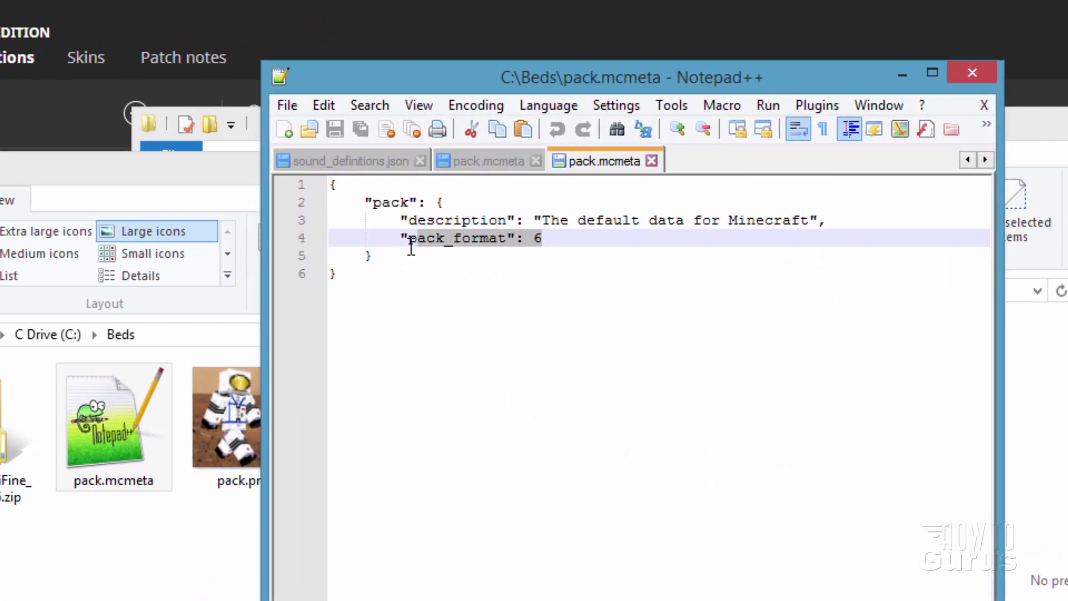
pyautogui.click(542, 238)
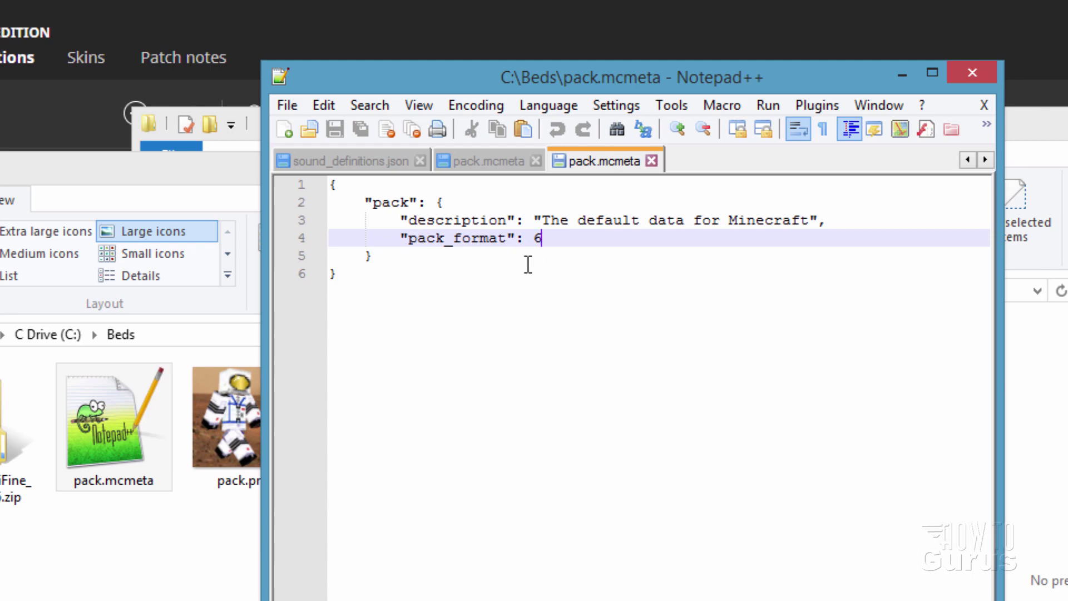
pyautogui.moveTo(542, 221); pyautogui.dragTo(799, 221)
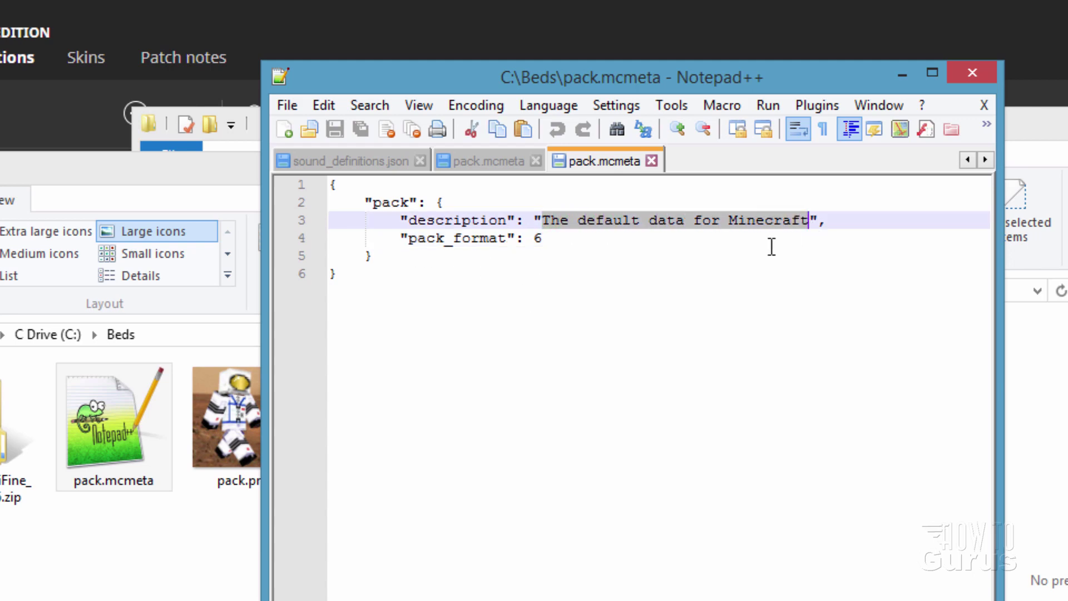
pyautogui.click(813, 222)
pyautogui.moveTo(807, 220); pyautogui.dragTo(556, 221)
pyautogui.write('Beds')
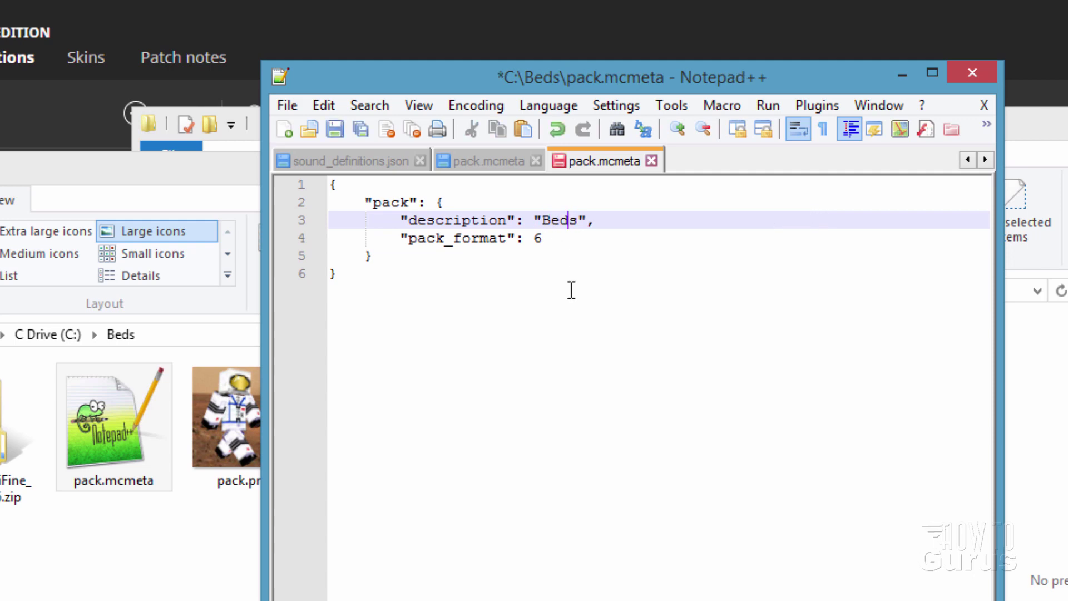
pyautogui.write('Custom')
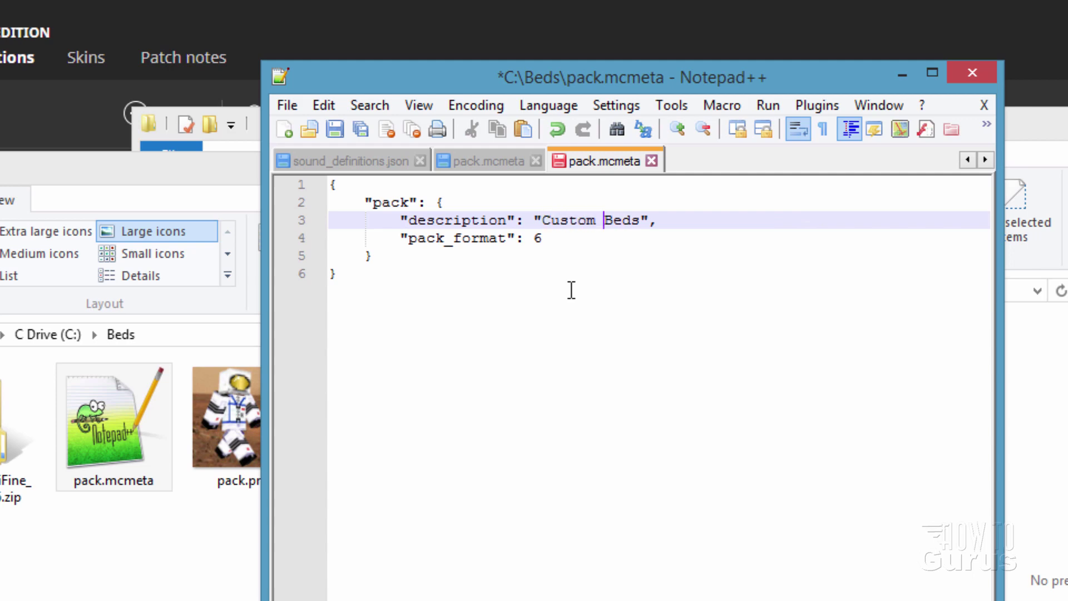
pyautogui.click(339, 126)
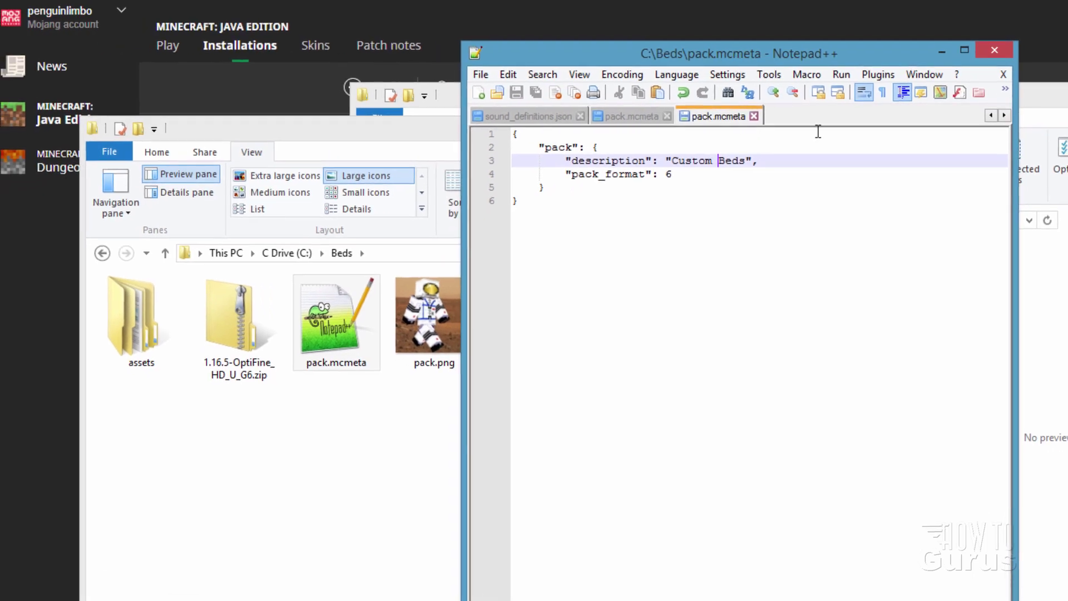
# Close Notepad++ and open the Beds pack's assets\minecraft folder.
pyautogui.click(983, 51)
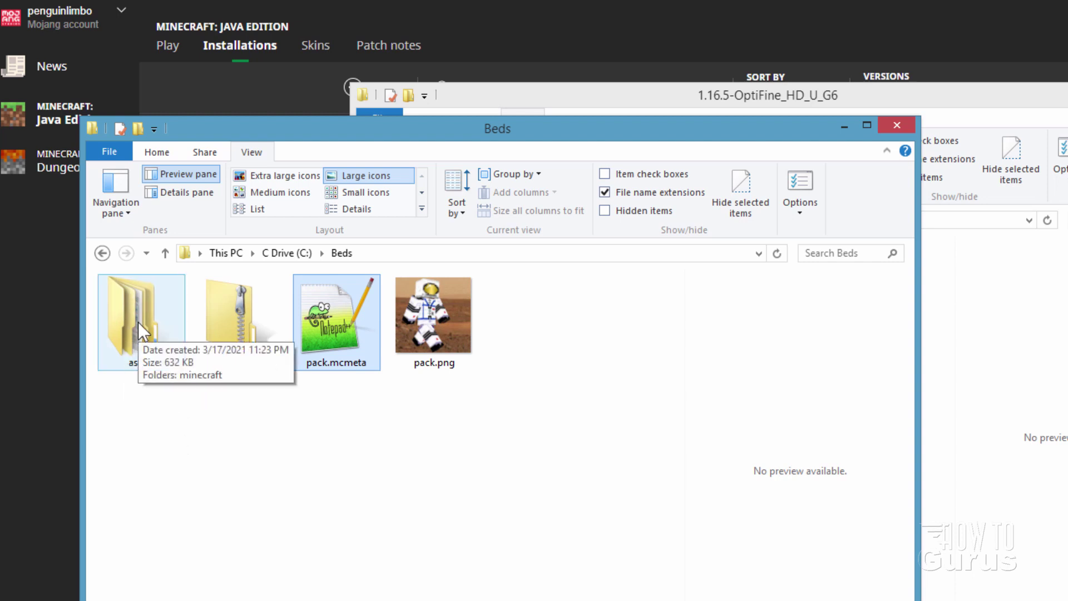
pyautogui.click(157, 152)
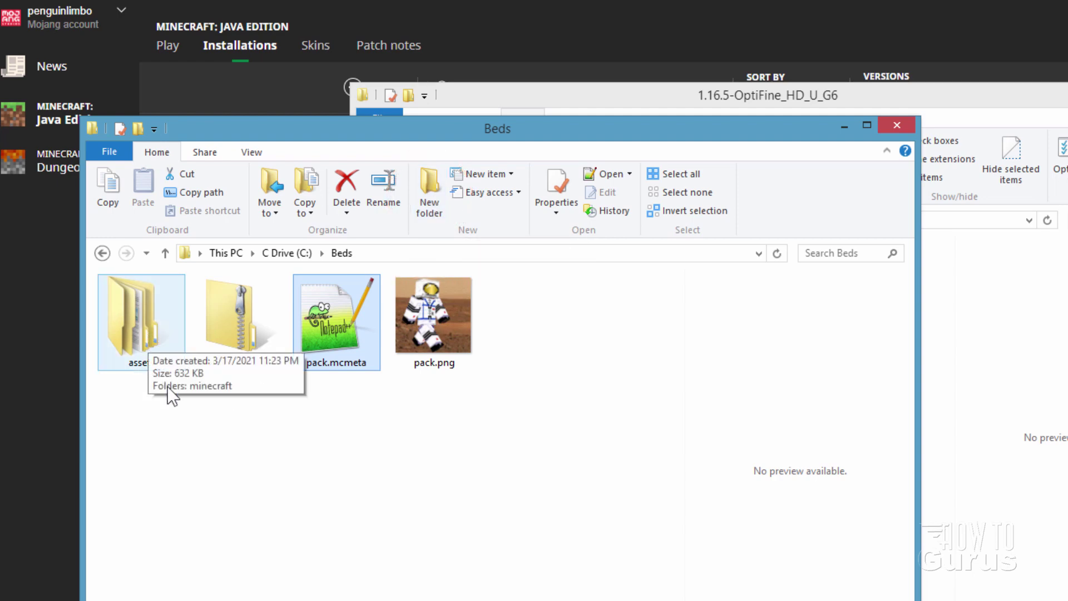
pyautogui.doubleClick(142, 371)
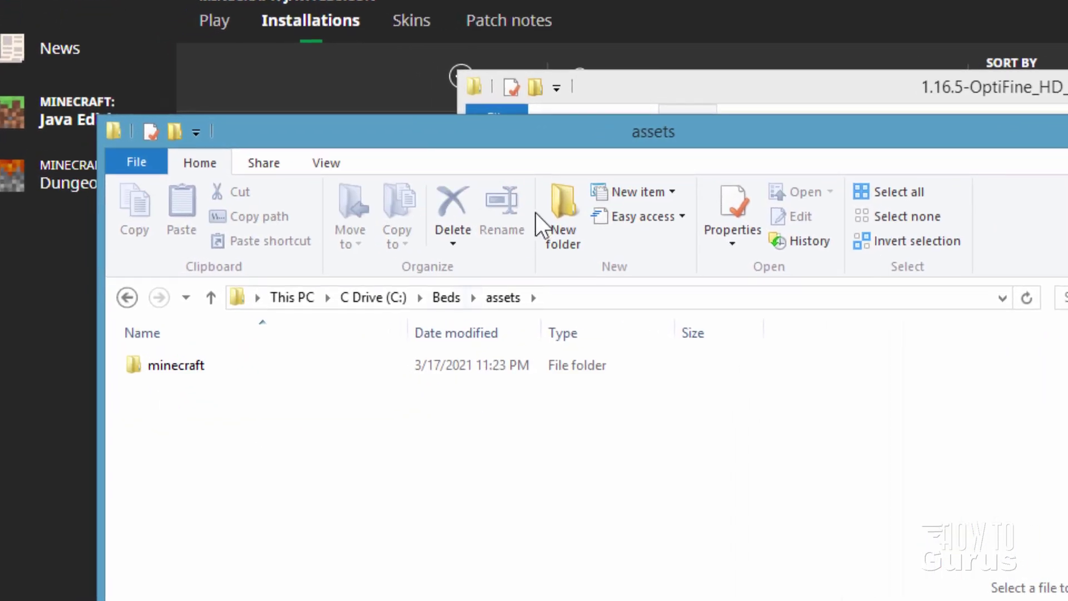
pyautogui.click(191, 359)
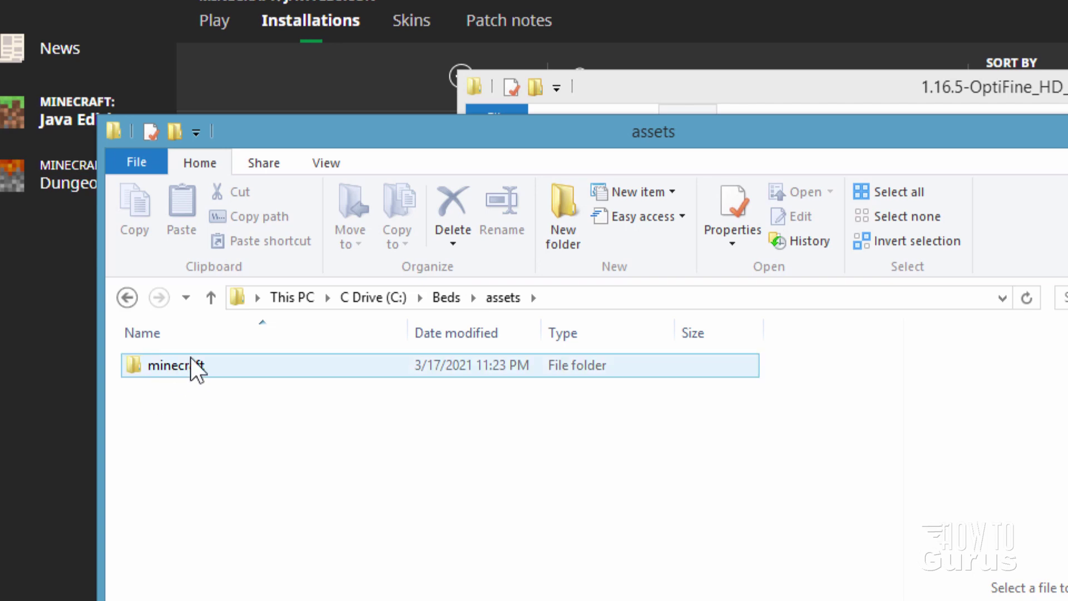
pyautogui.doubleClick(140, 370)
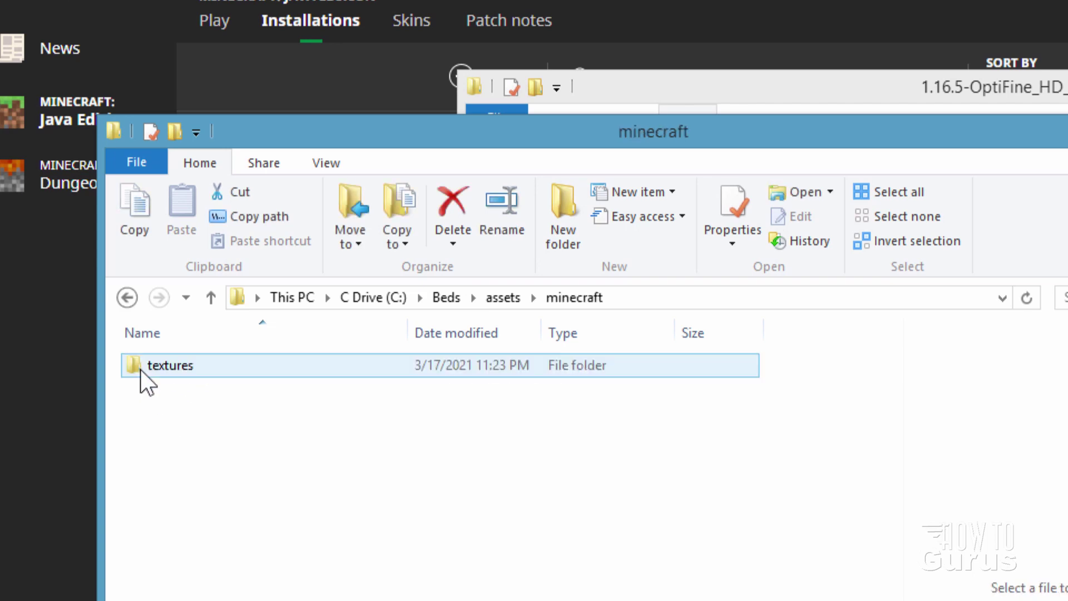
# Browse into textures\entity to find the bed folder, then return to Beds.
pyautogui.click(183, 368)
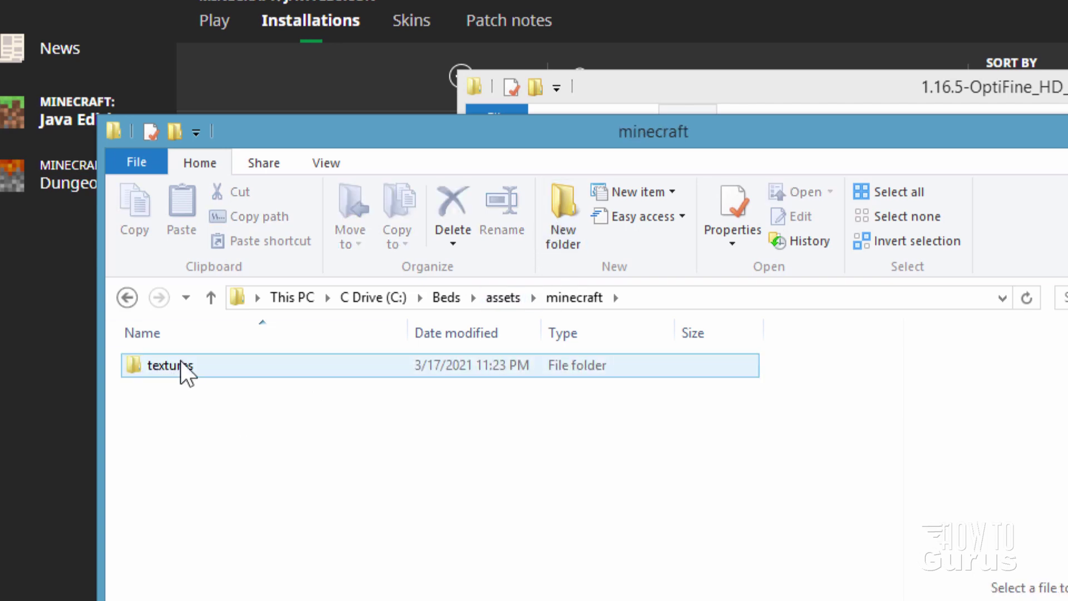
pyautogui.doubleClick(132, 366)
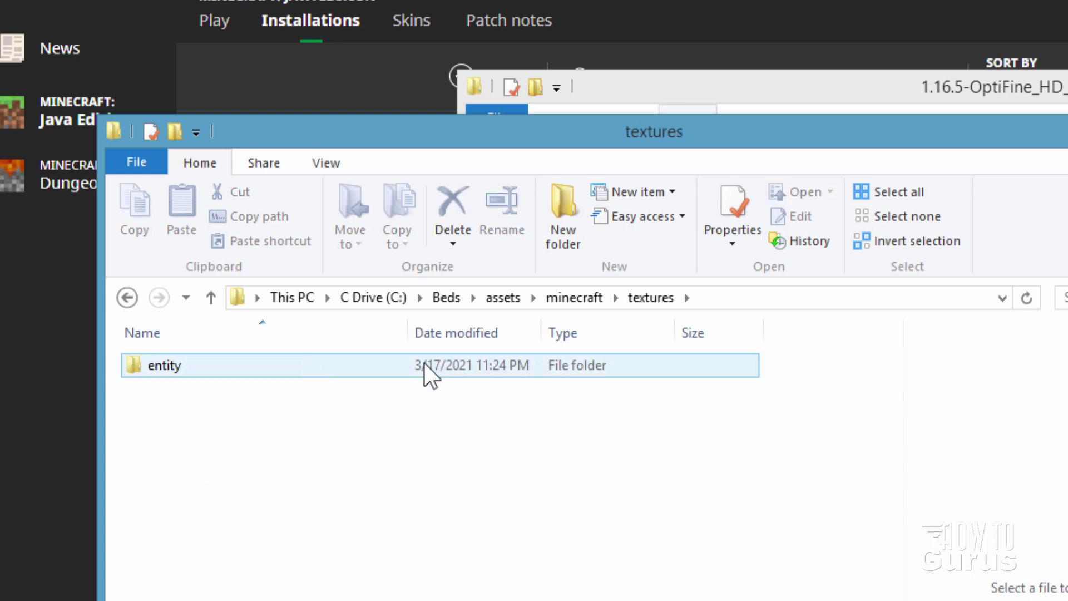
pyautogui.click(125, 370)
pyautogui.doubleClick(135, 366)
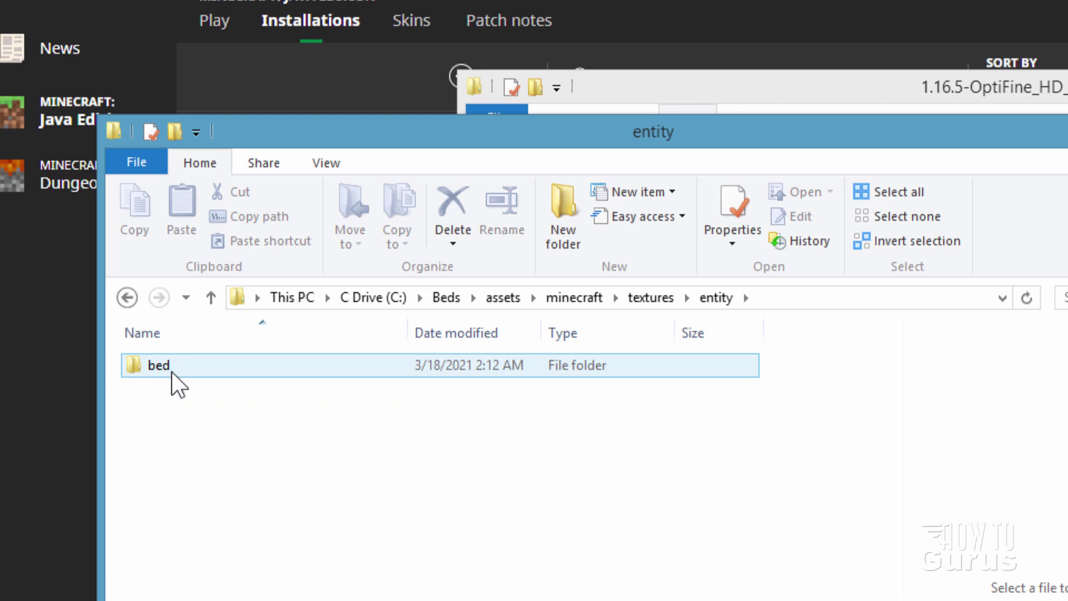
pyautogui.click(446, 297)
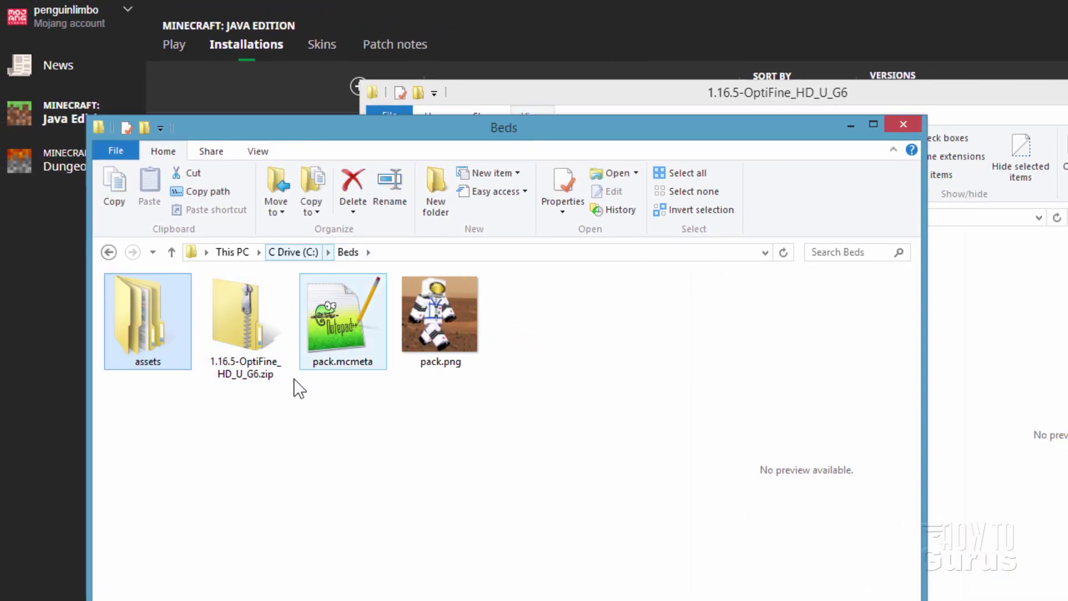
# Open the OptiFine zip in a new window at assets\minecraft\textures\entity.
pyautogui.rightClick(241, 317)
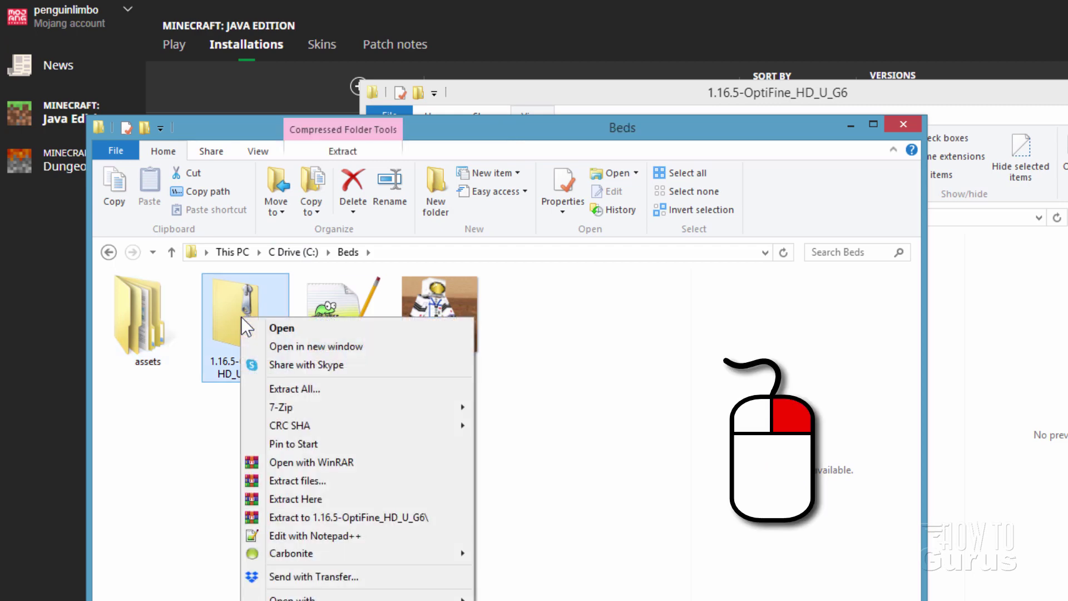
pyautogui.click(289, 345)
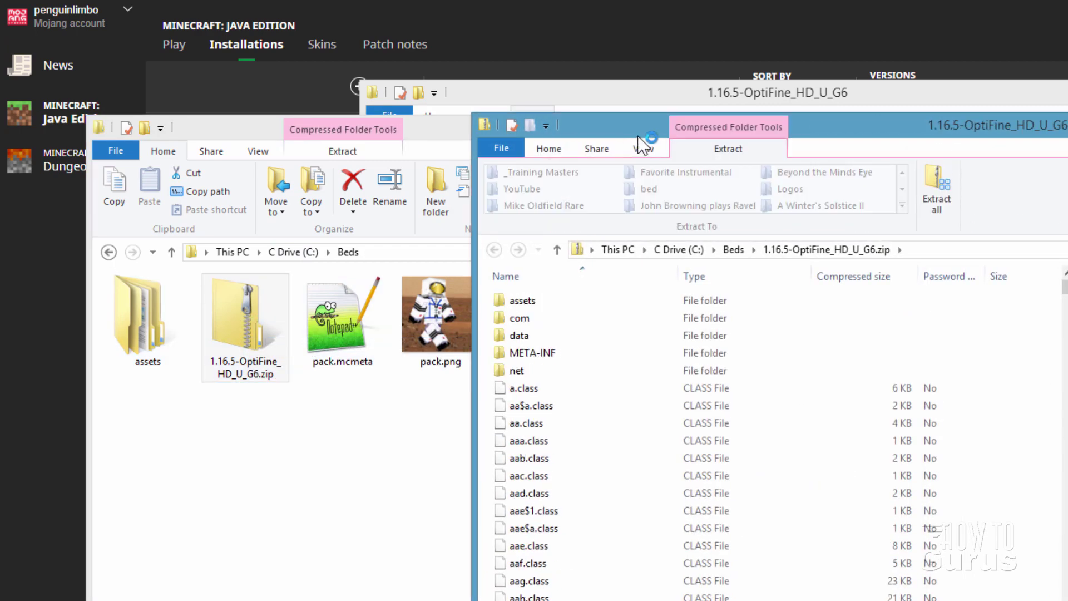
pyautogui.doubleClick(504, 301)
pyautogui.doubleClick(500, 302)
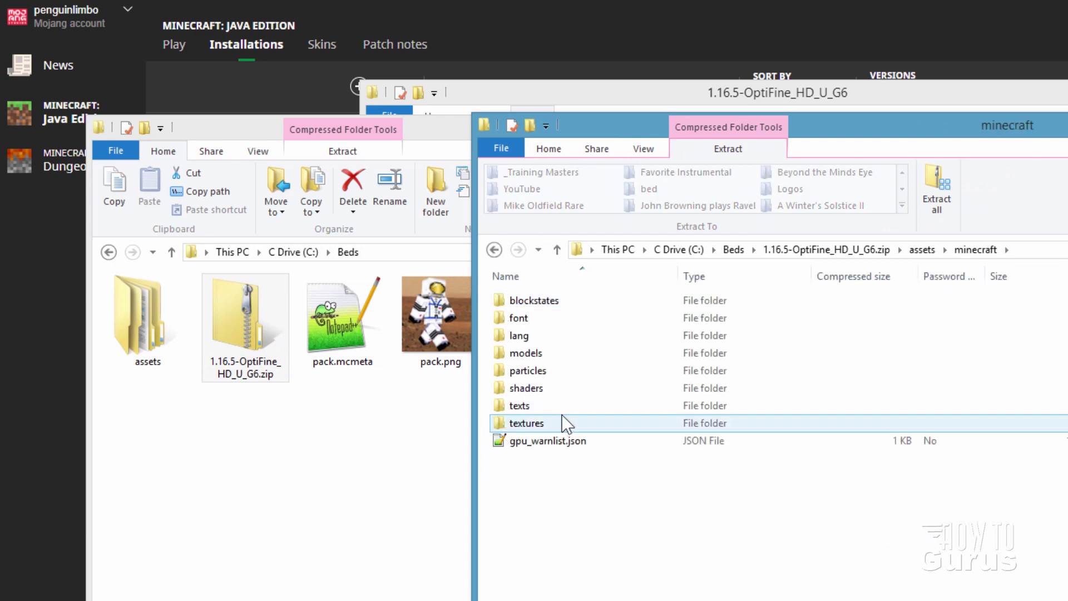
pyautogui.doubleClick(502, 424)
pyautogui.doubleClick(499, 353)
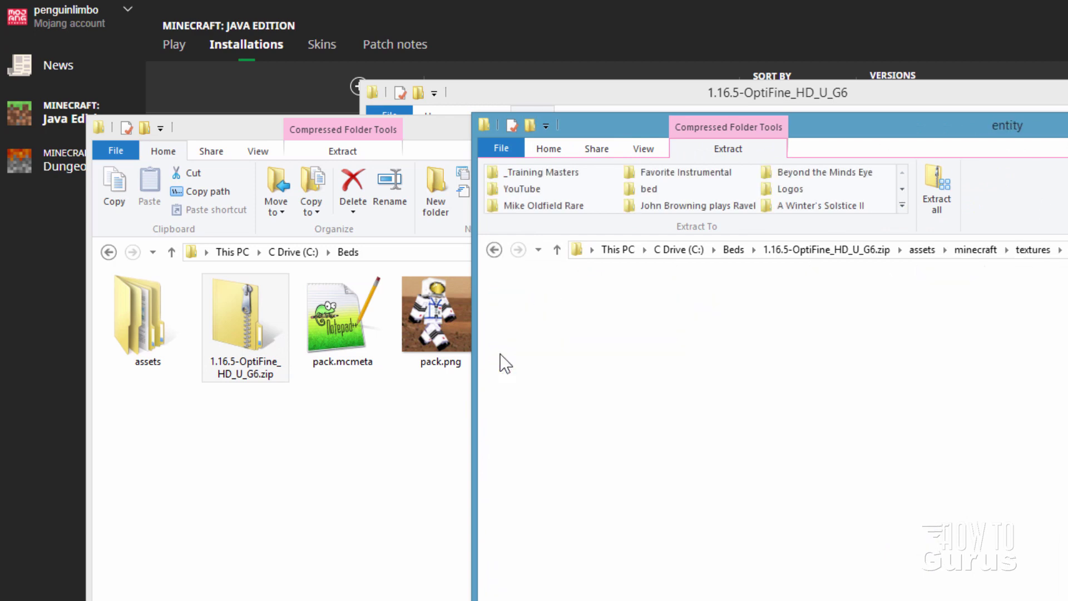
# Open Beds' assets\minecraft\textures\entity and drag the zip's bed folder into it.
pyautogui.click(134, 339)
pyautogui.doubleClick(135, 339)
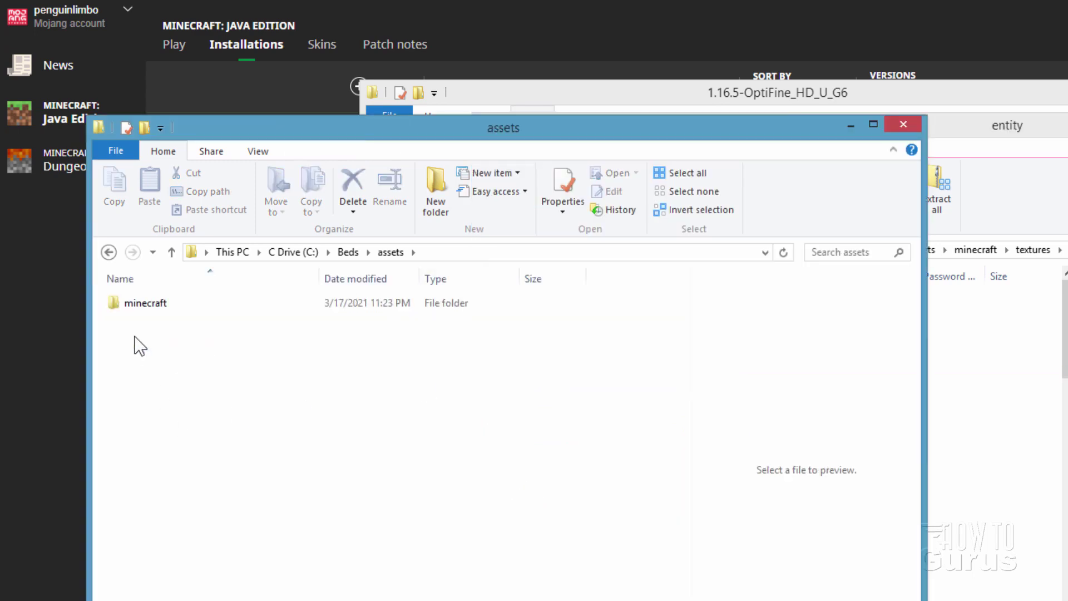
pyautogui.doubleClick(111, 303)
pyautogui.doubleClick(112, 304)
pyautogui.doubleClick(112, 304)
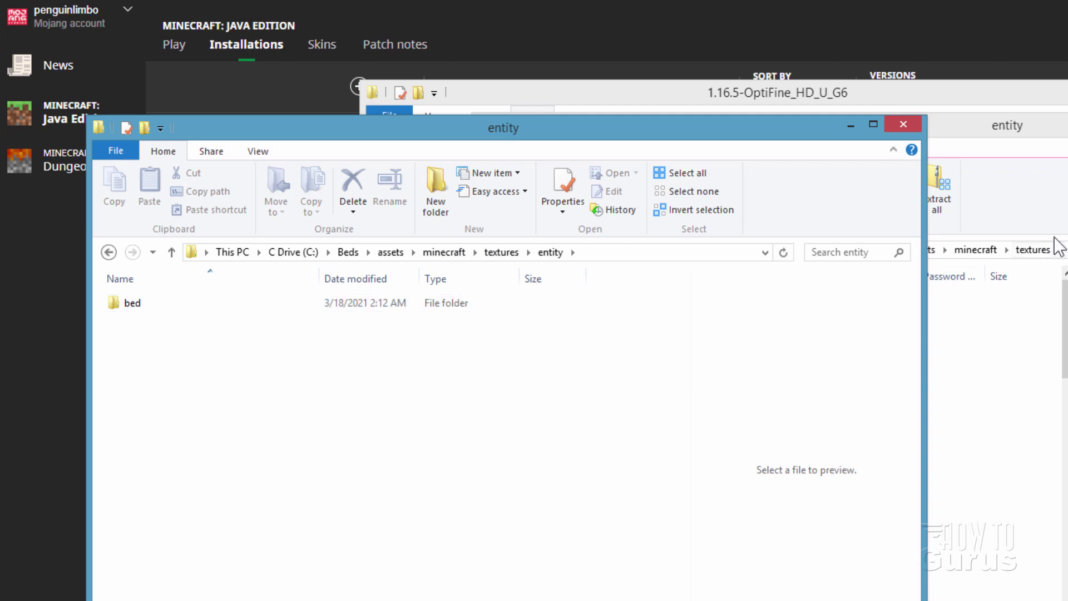
pyautogui.click(991, 389)
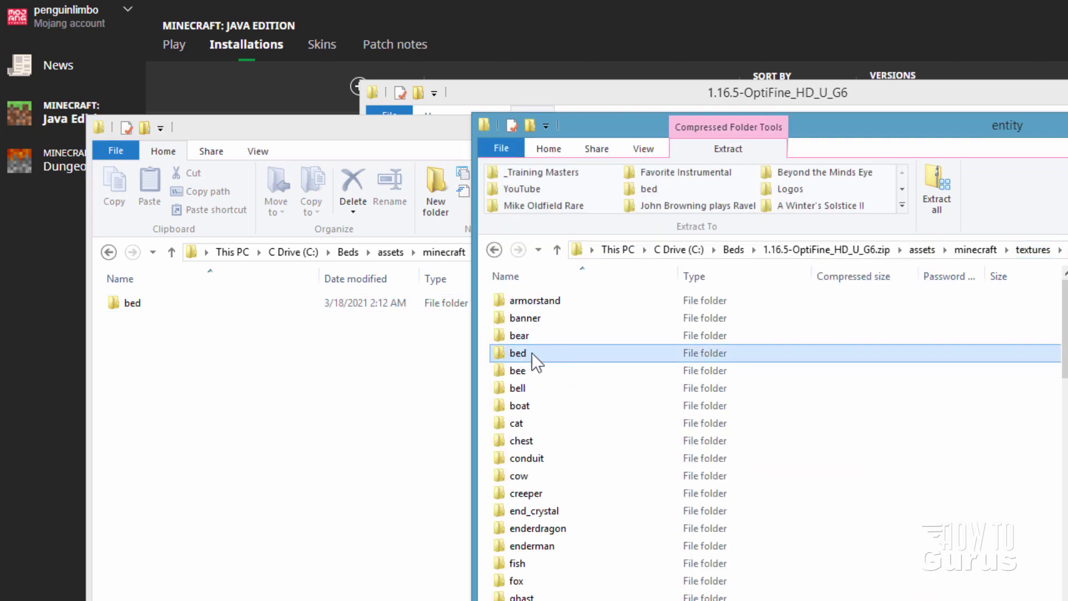
pyautogui.moveTo(503, 359); pyautogui.dragTo(279, 435)
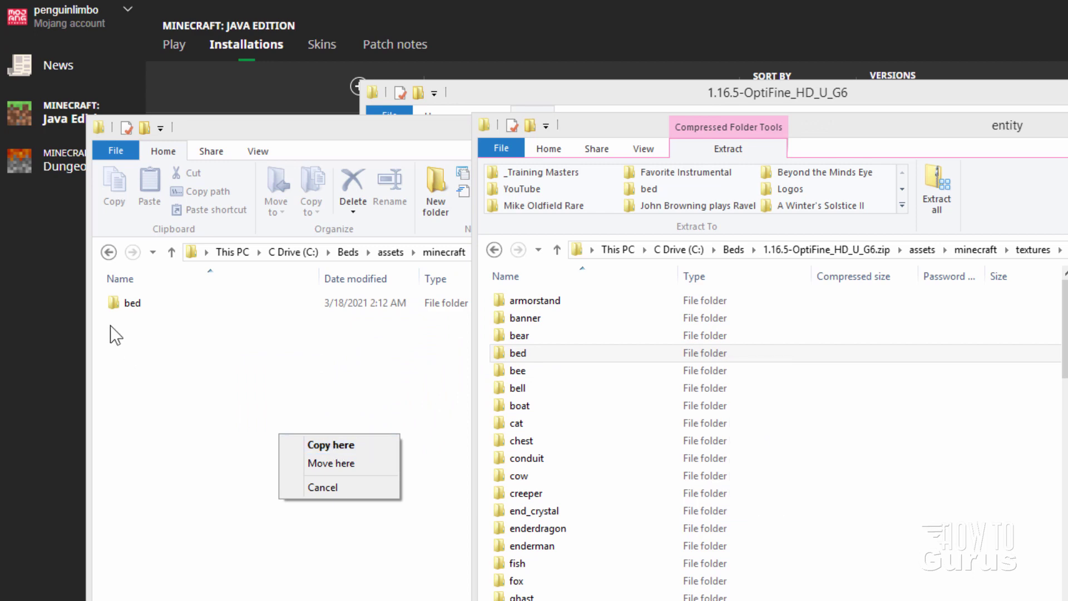